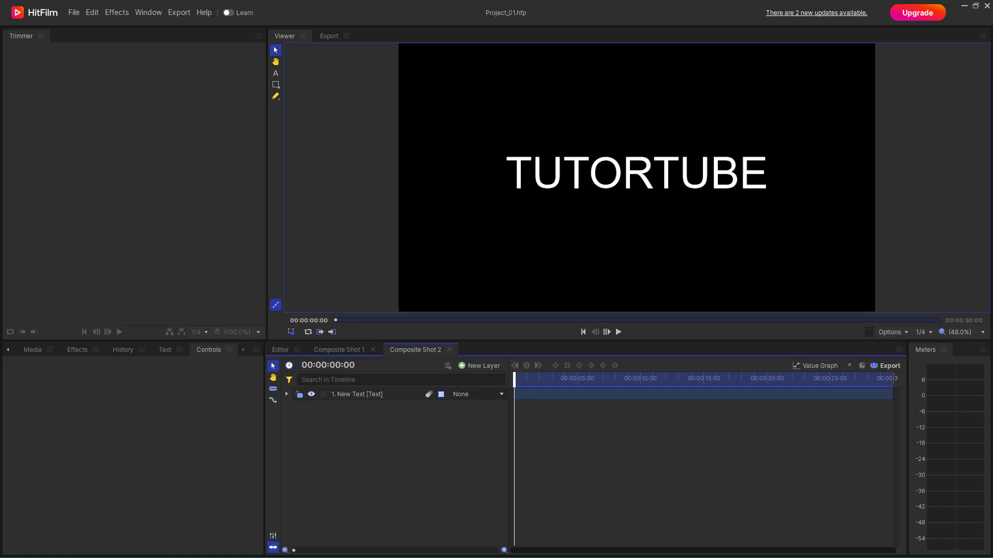
Show the Effects library beside the TUTORTUBE text composite
left_click(75, 351)
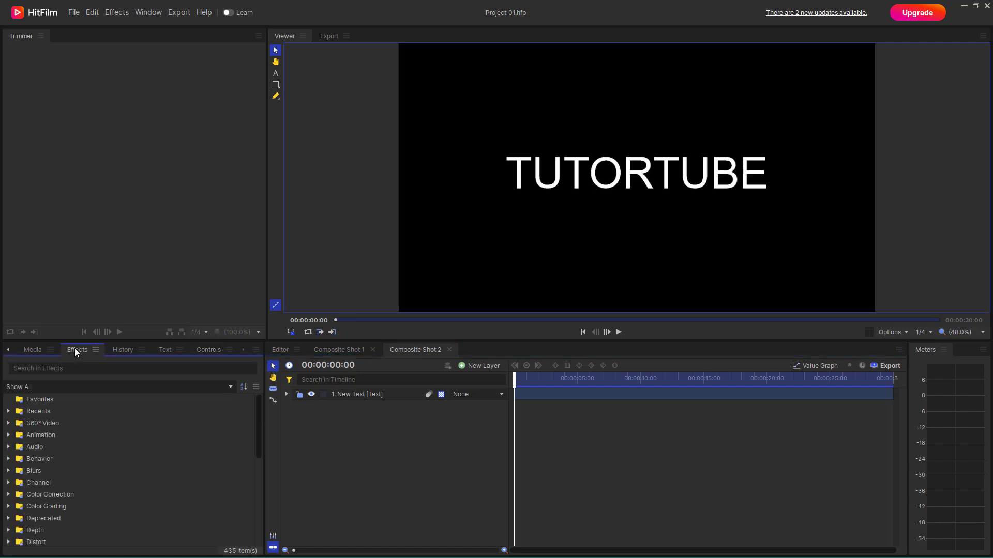
Drag Vortex Displacement Warp from the Warp category onto the TUTORTUBE text layer
scroll(63, 472, "down", 5)
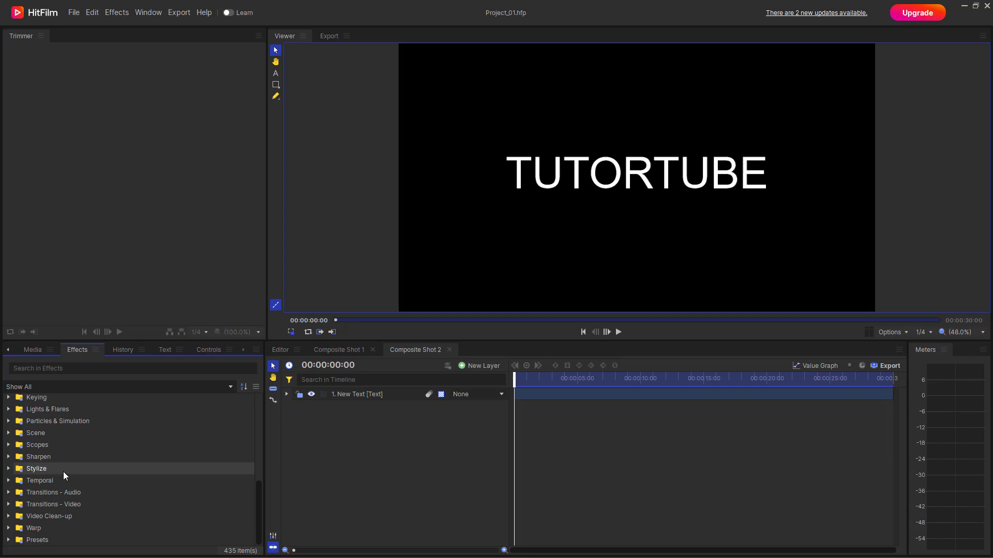
left_click(8, 529)
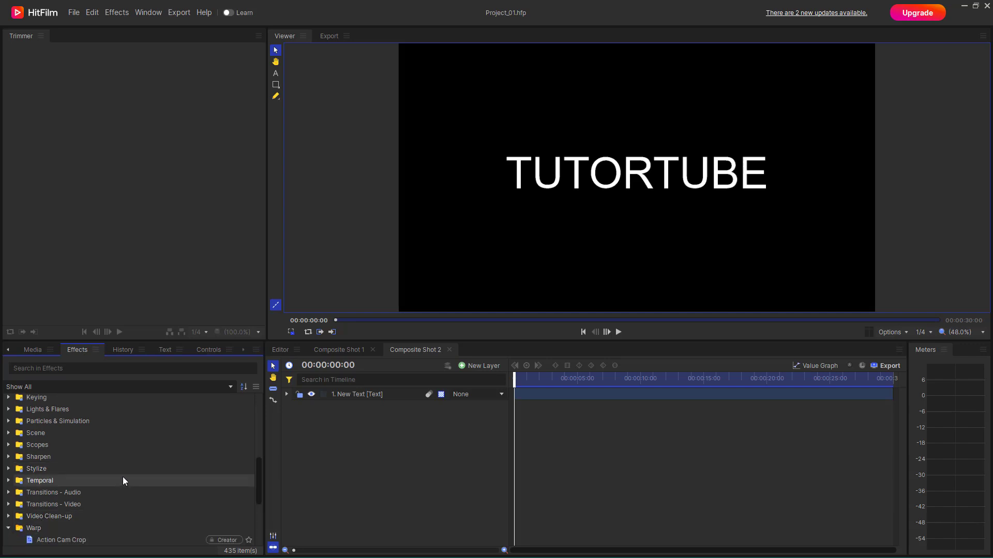
scroll(123, 477, "down", 4)
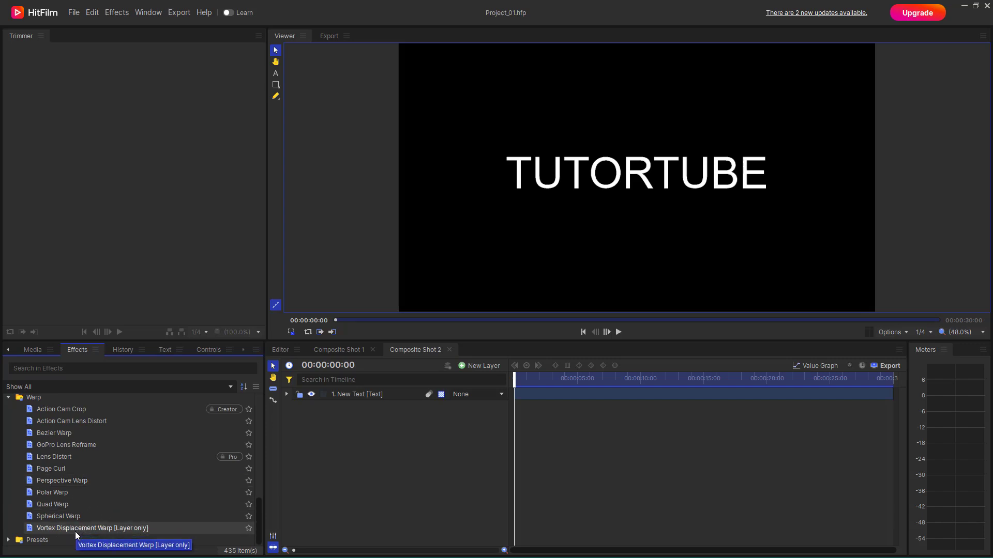
left_click_drag(76, 528, 352, 397)
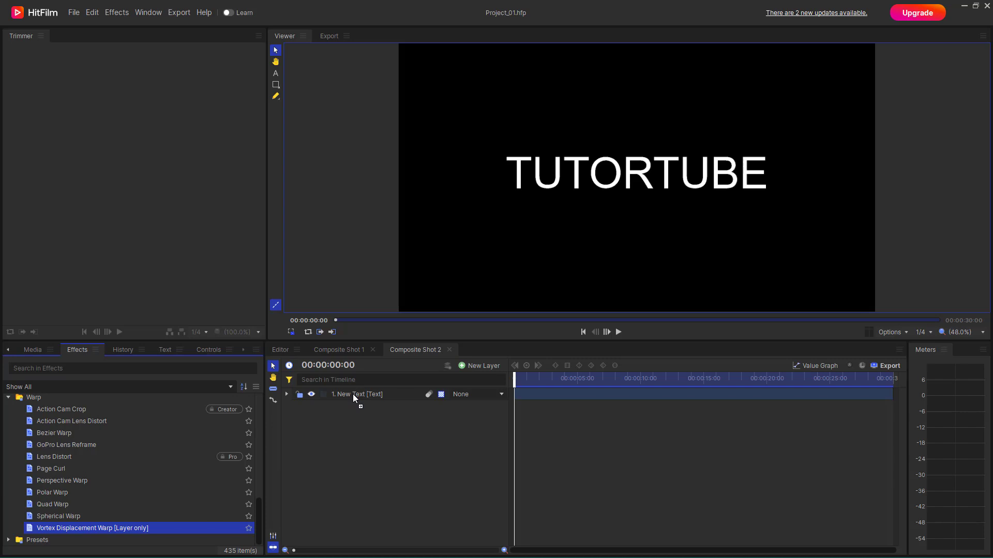
left_click_drag(353, 394, 353, 394)
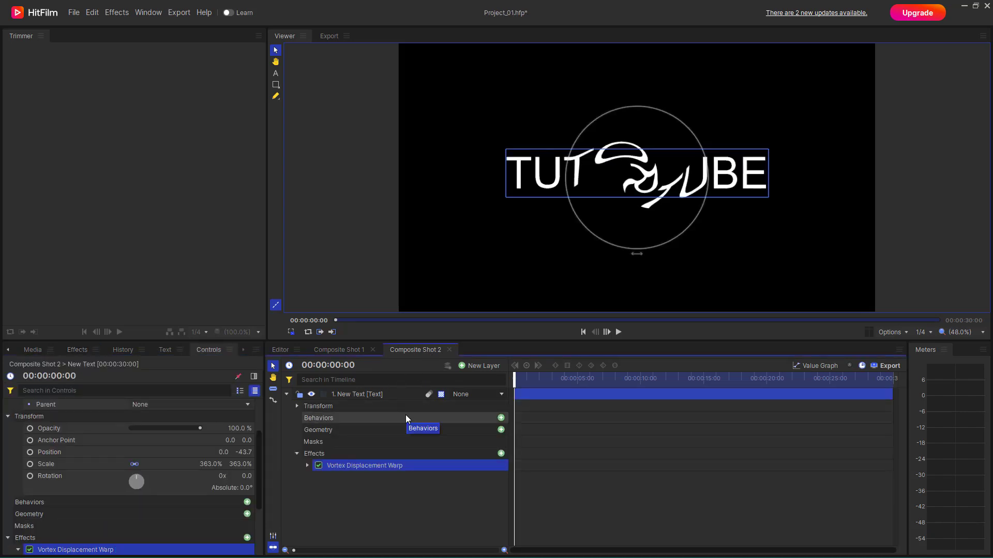
left_click(280, 349)
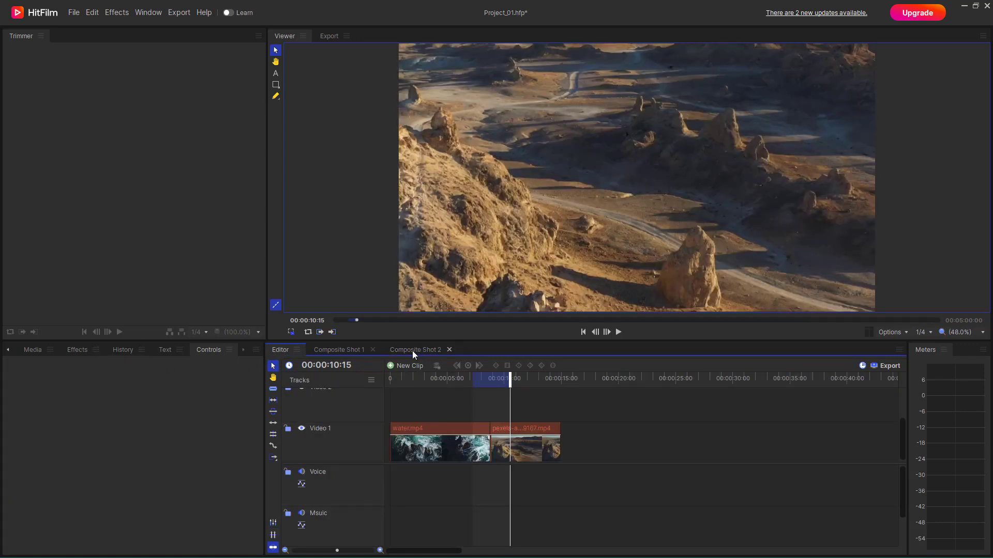
left_click(77, 349)
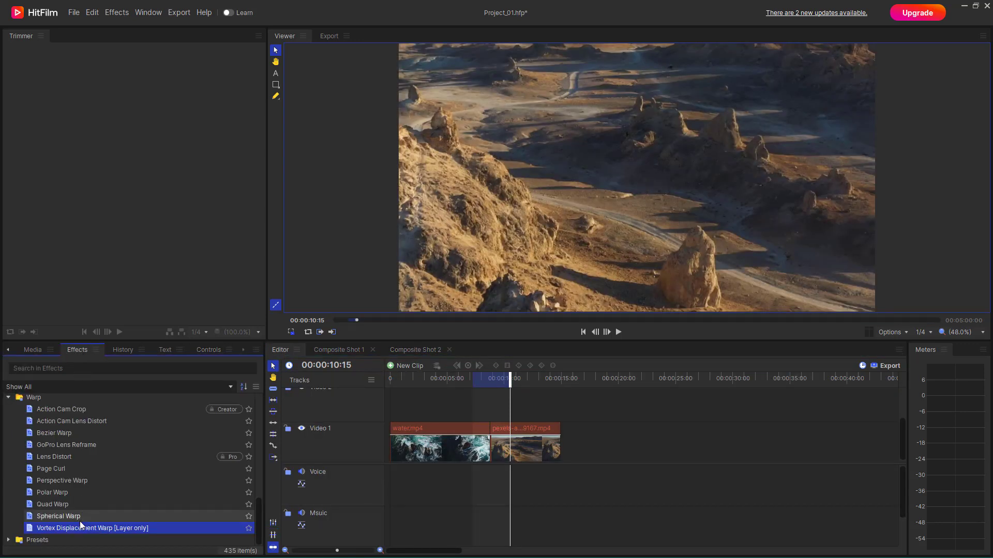
left_click_drag(61, 528, 417, 446)
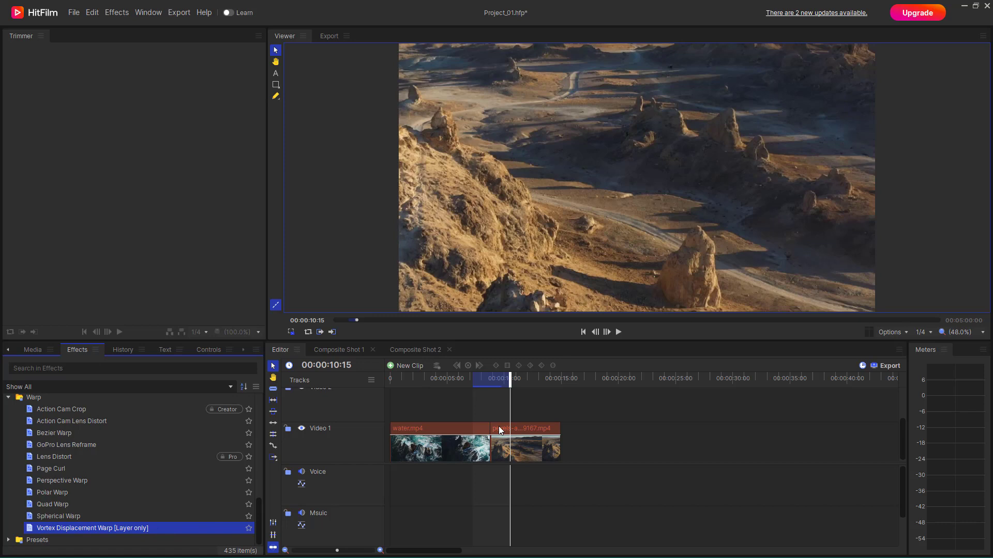
left_click_drag(212, 480, 455, 431)
left_click(416, 355)
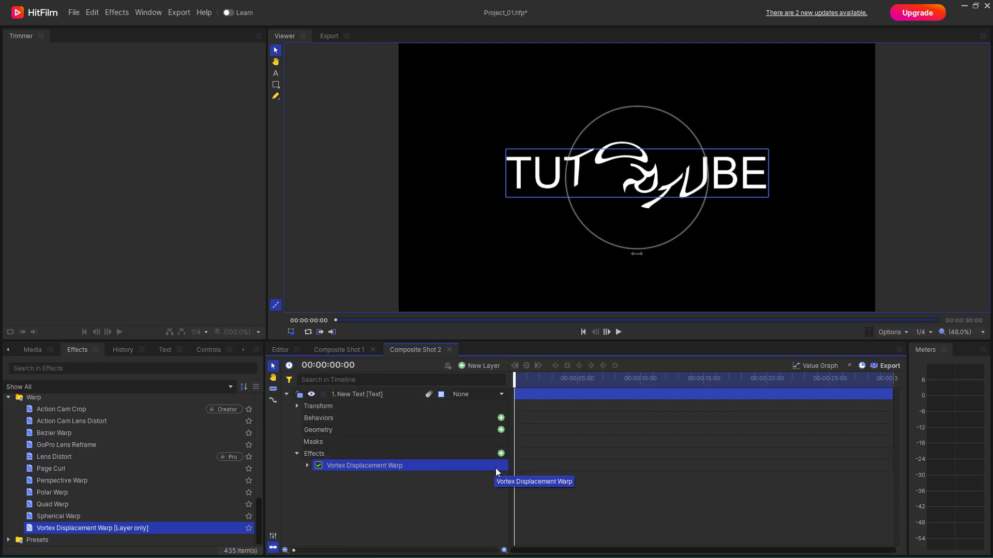
Resize the vortex circle over the text and set the warp Angle to about 3.4
left_click_drag(696, 214, 709, 197)
left_click_drag(637, 262, 577, 133)
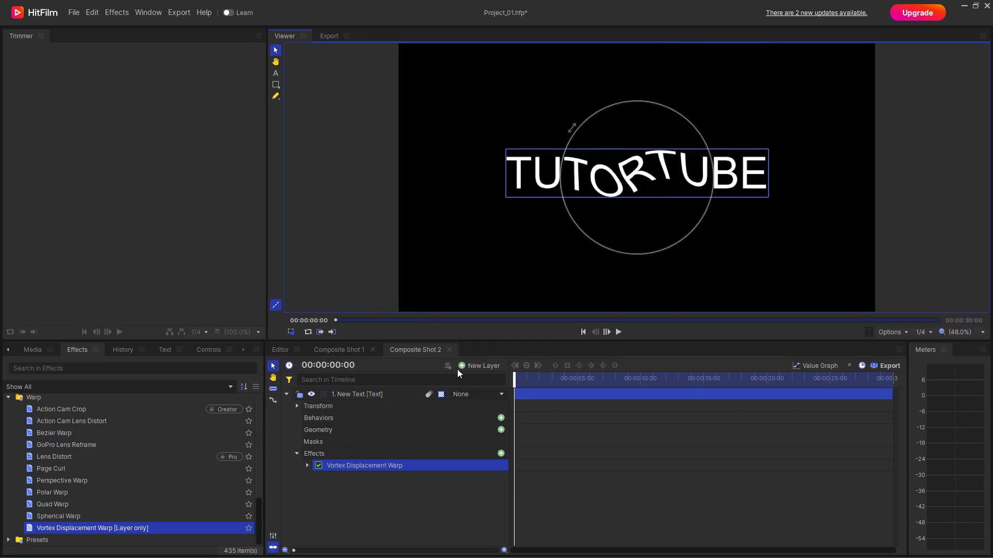
left_click(307, 466)
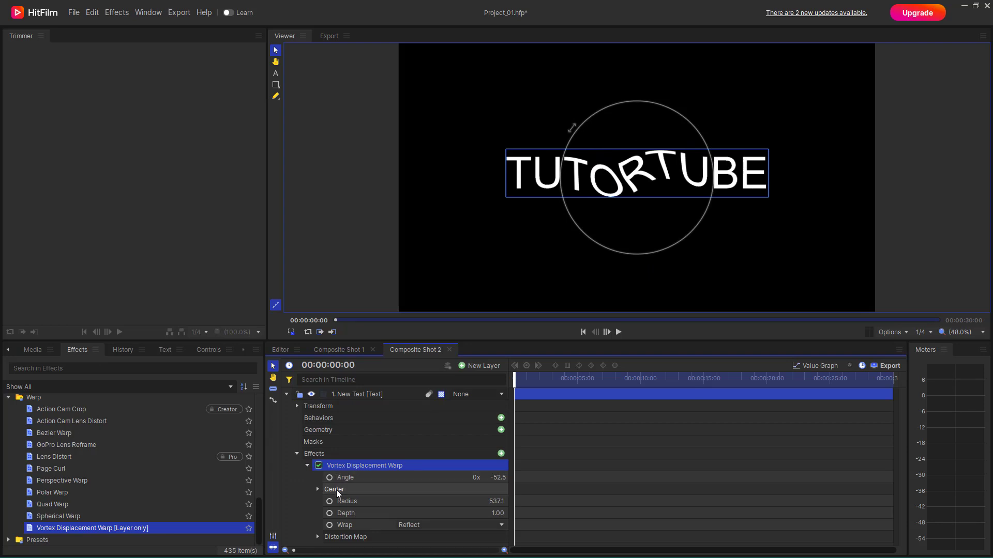
left_click_drag(498, 478, 512, 477)
left_click_drag(637, 96, 611, 99)
Swirl the vortex angle, enlarge its radius, and set the angle revolutions to 0
left_click_drag(482, 477, 683, 296)
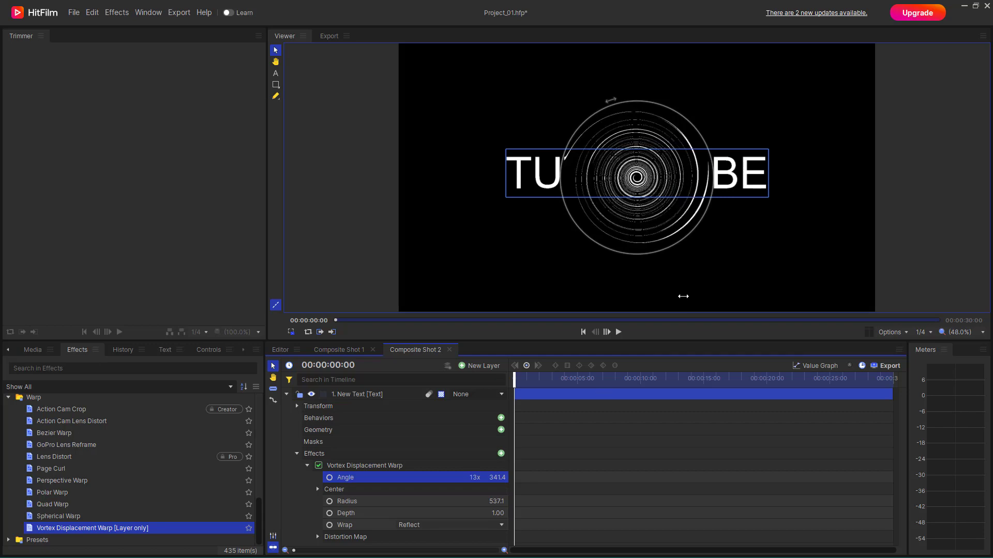
left_click_drag(698, 237, 680, 215)
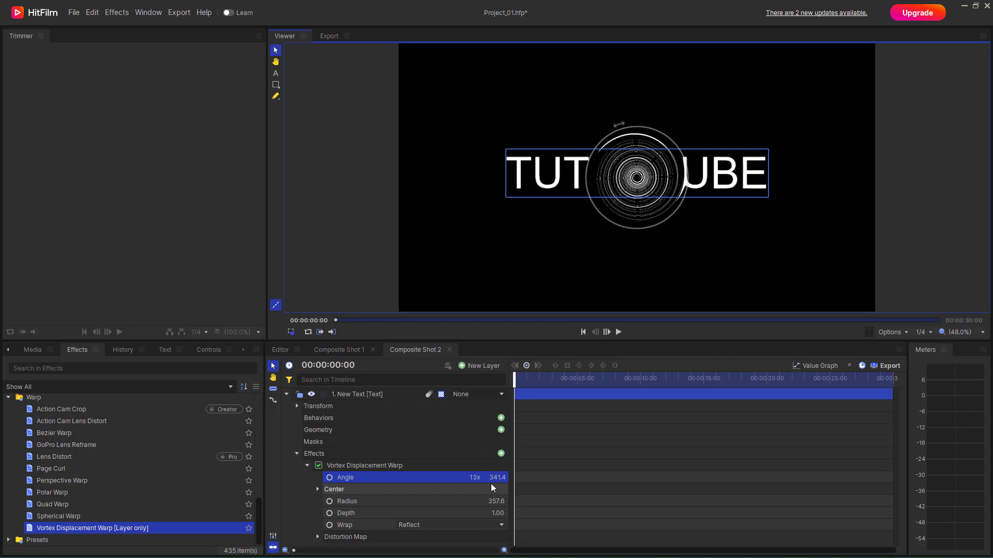
left_click(476, 477)
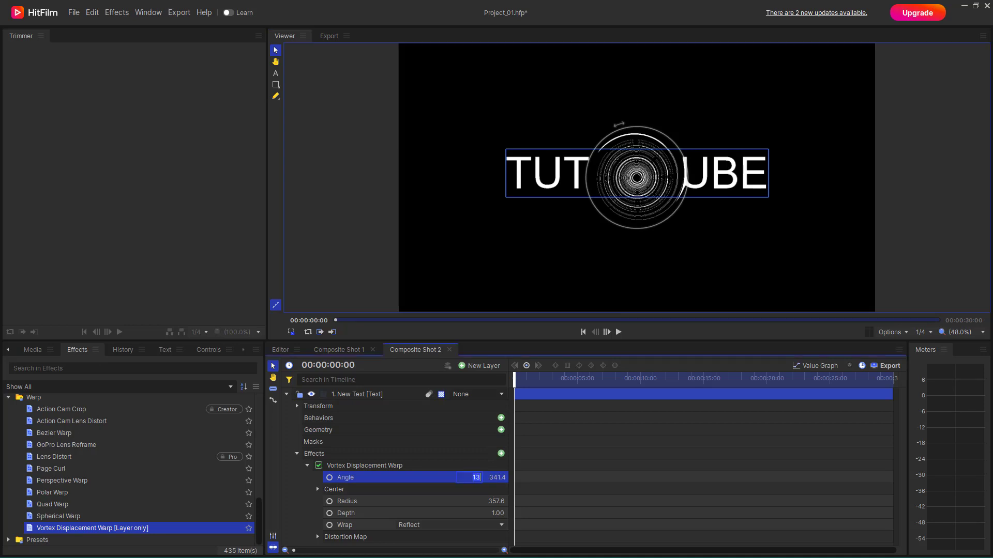
key("Return")
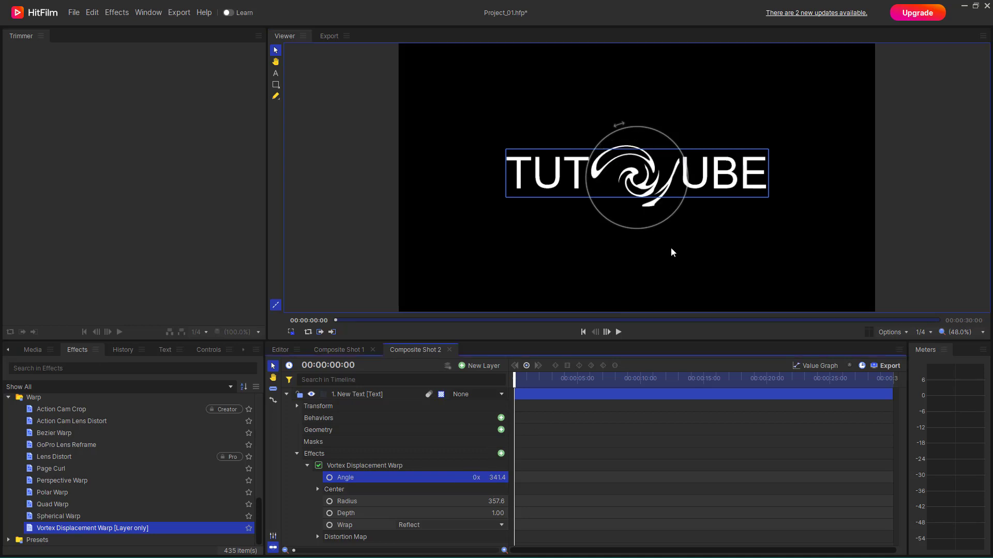
Turn the vortex angle to -70.3° and widen the radius to 755.6
left_click_drag(619, 127, 707, 262)
left_click_drag(743, 150, 545, 155)
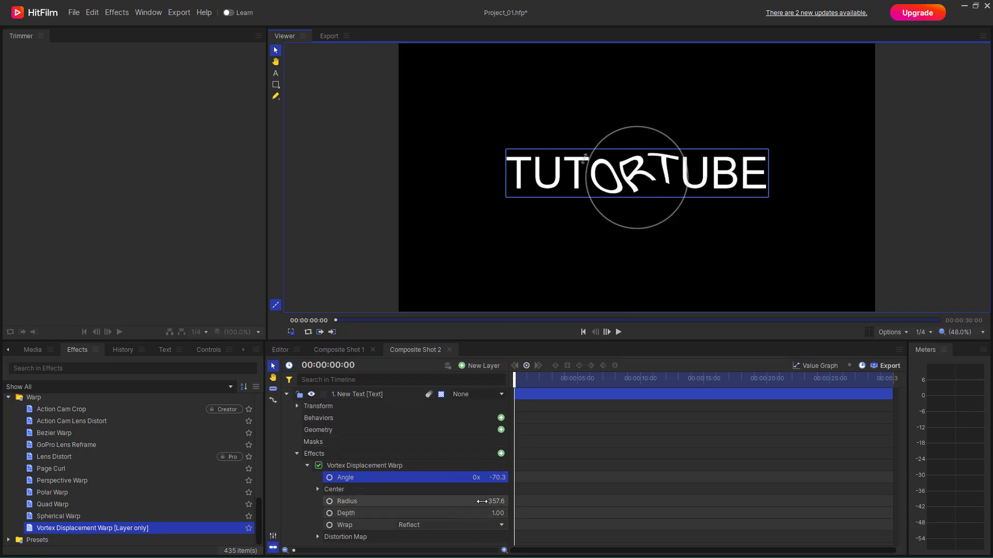
mouse_move(491, 502)
left_mouse_down()
mouse_move(558, 501)
mouse_move(466, 513)
mouse_move(478, 513)
left_mouse_up()
left_click(477, 528)
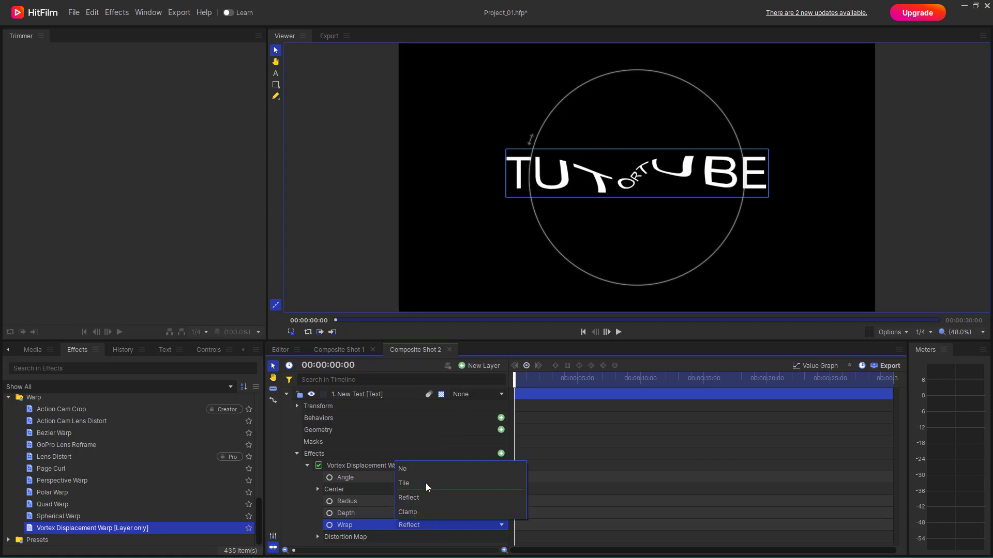
Try the No, Tile and Clamp wrap modes, settle on Reflect, and shift the vortex left
left_click(429, 469)
left_click(423, 525)
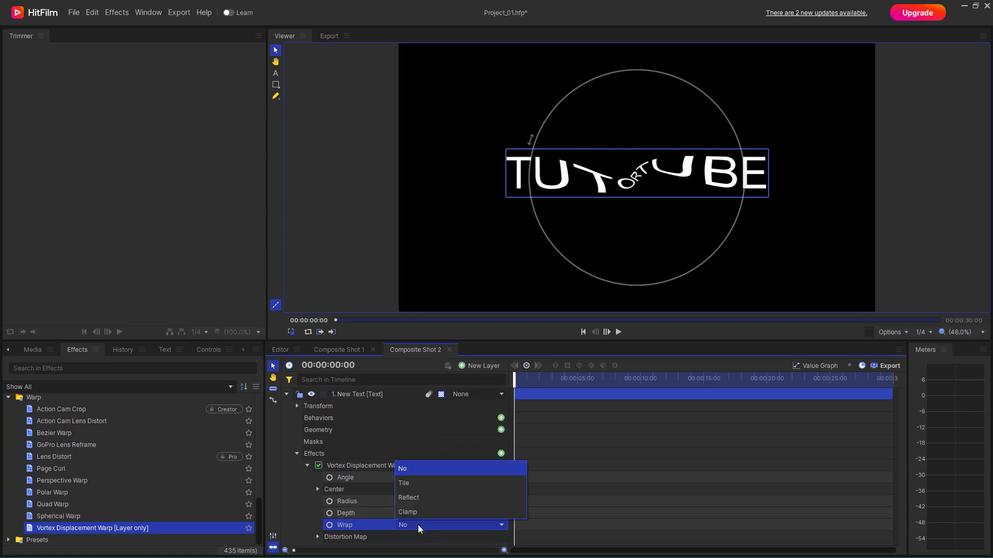
left_click(429, 481)
left_click(427, 525)
left_click(432, 512)
left_click(431, 525)
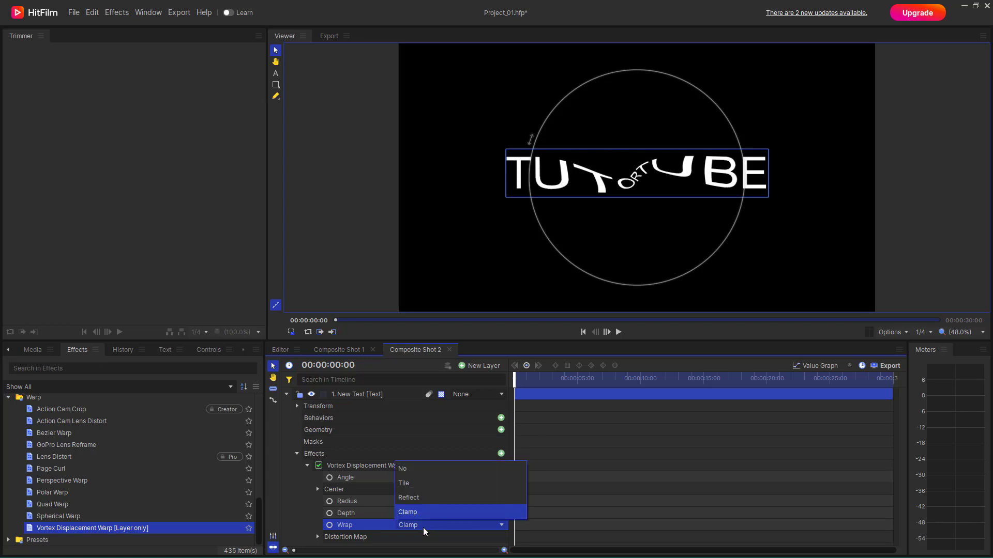
left_click(436, 499)
left_click_drag(743, 196, 676, 191)
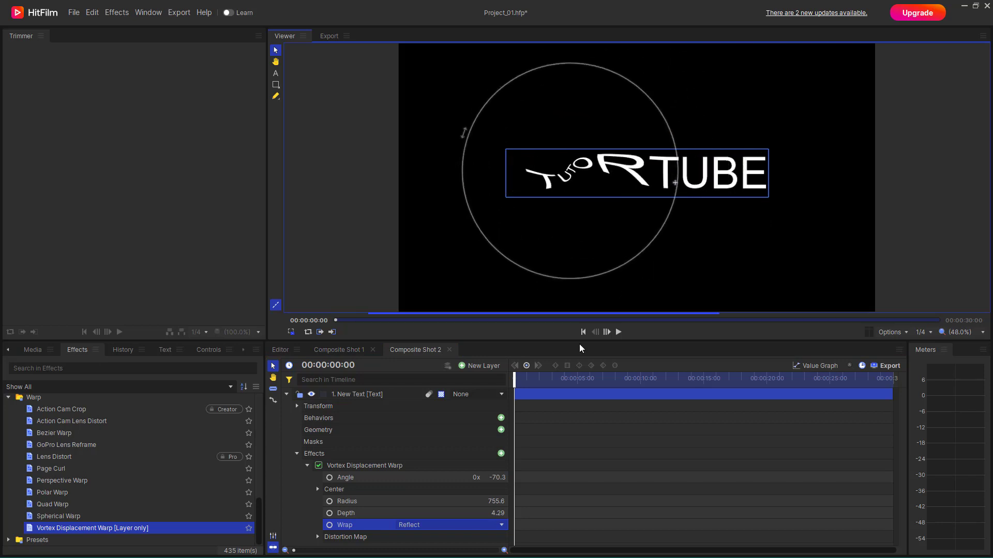
left_click_drag(638, 235, 552, 246)
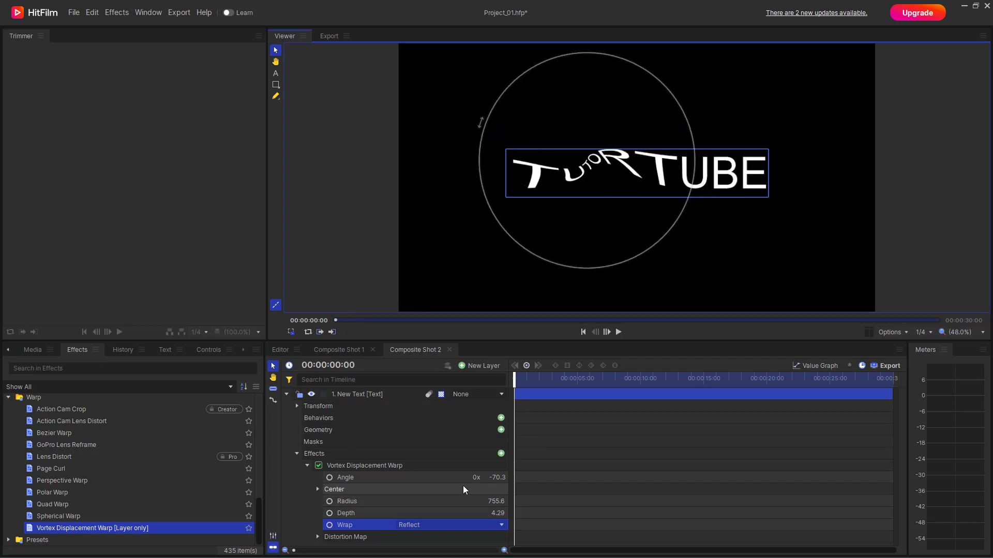
Add starting keyframes for the vortex Wrap, Depth, Radius and Angle
left_click(330, 524)
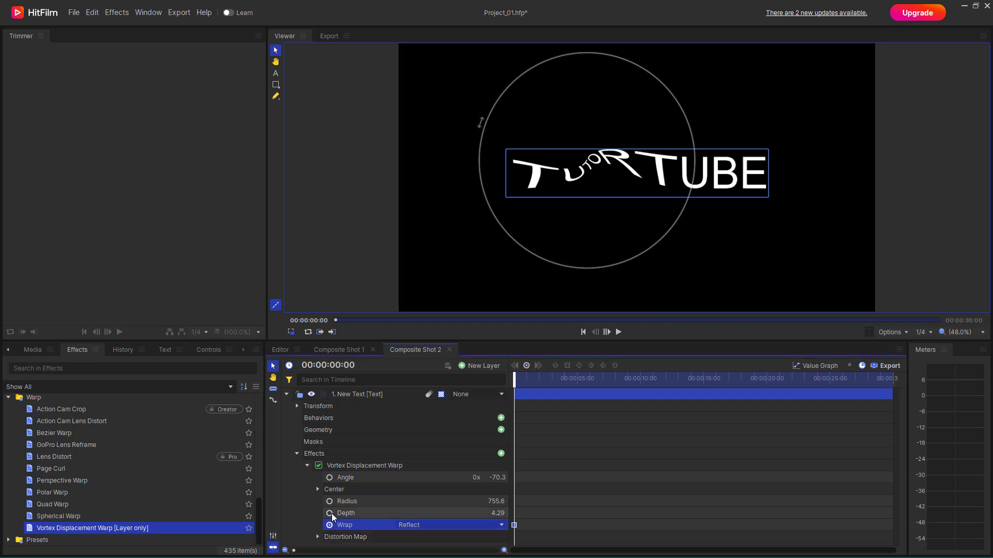
left_click(331, 513)
left_click(330, 501)
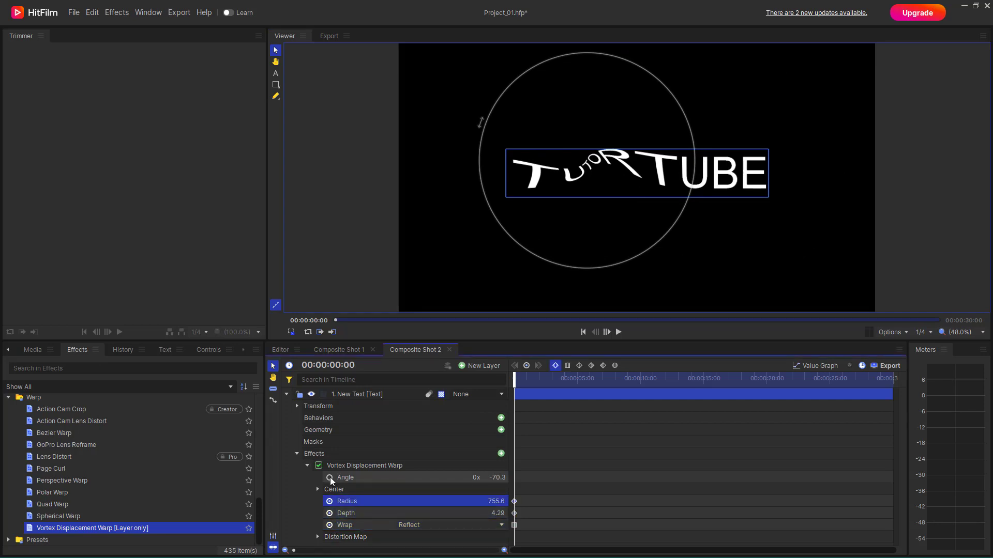
left_click(330, 477)
At 00:00:03:09, place the vortex centre over TUTO
left_click_drag(603, 211, 740, 213)
left_click(557, 386)
left_click_drag(747, 217, 592, 202)
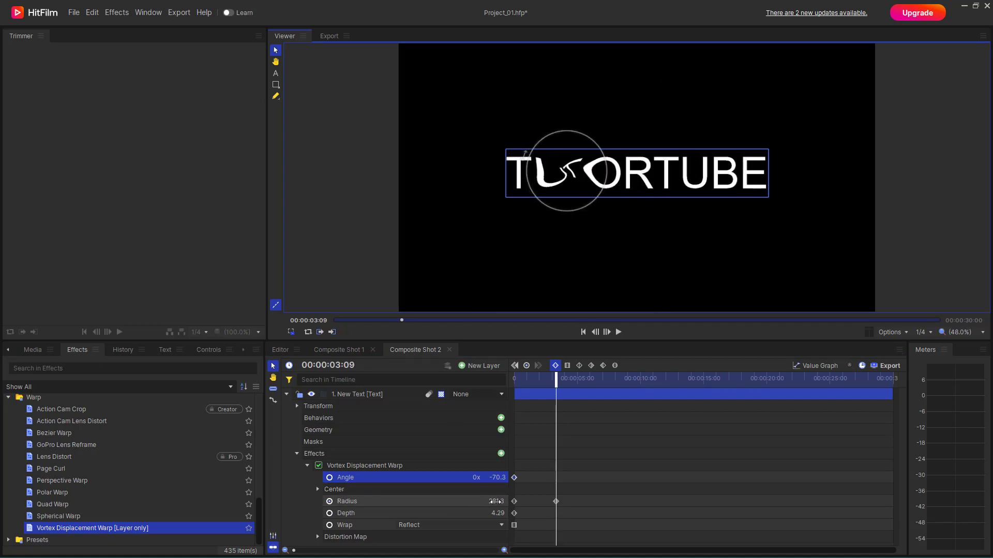
At 3:09, scrub the angle to 15.6, resize the radius and lower the depth
left_click_drag(502, 477, 543, 477)
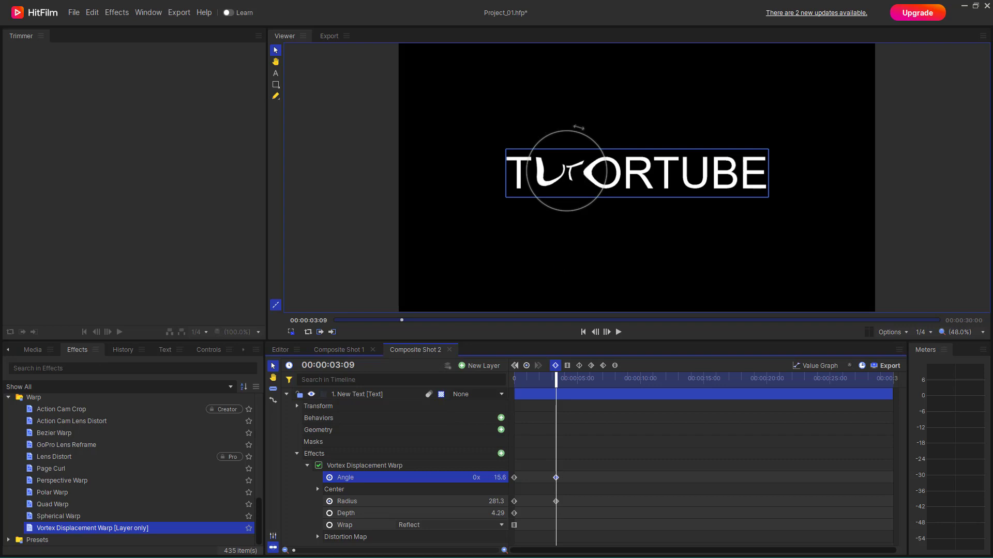
left_click_drag(496, 502, 475, 512)
left_click(496, 512)
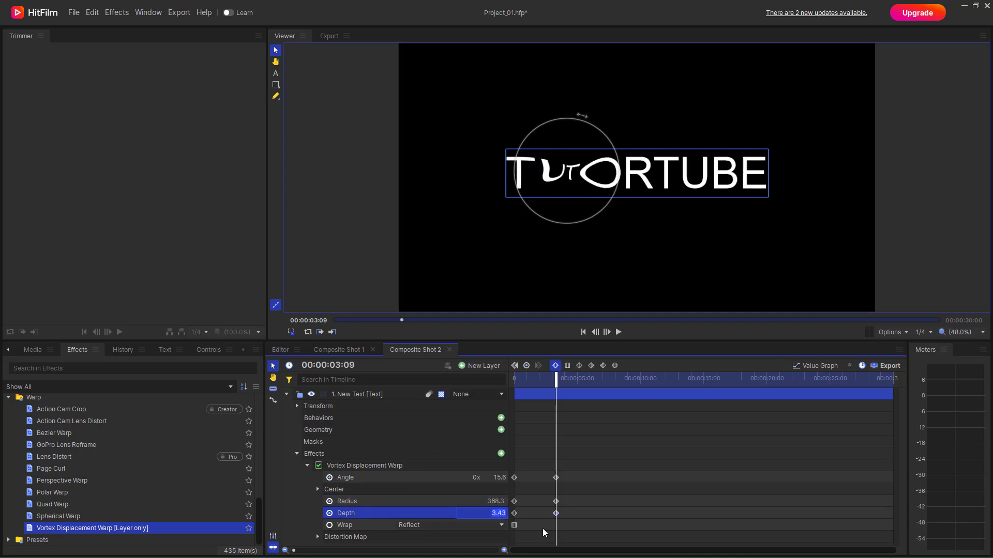
key("Escape")
left_click(498, 513)
key("Escape")
left_click_drag(499, 514, 471, 514)
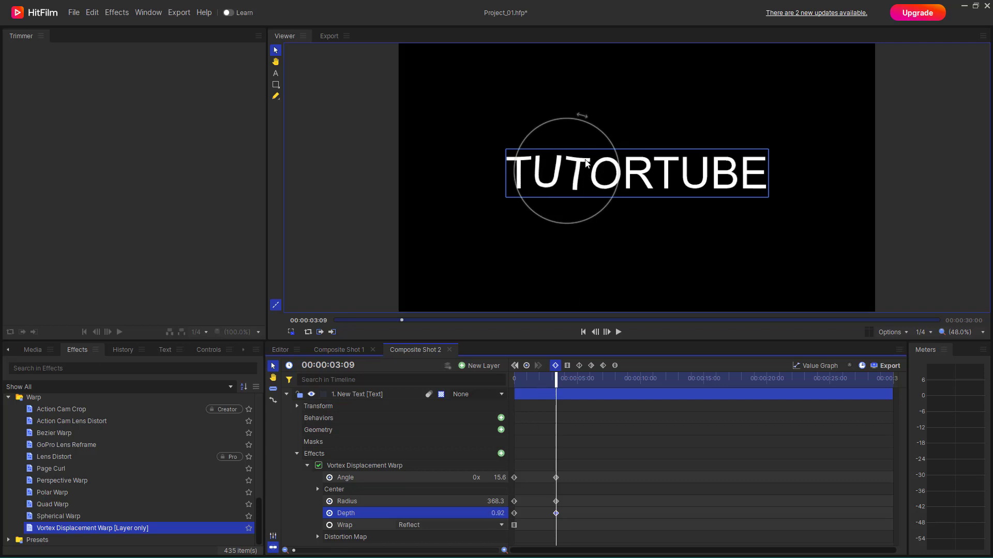
Set the angle to -2.9 and depth to 1.00 so TUTORTUBE reads straight
left_click(582, 121)
left_click_drag(582, 121, 563, 117)
left_click_drag(497, 512, 517, 529)
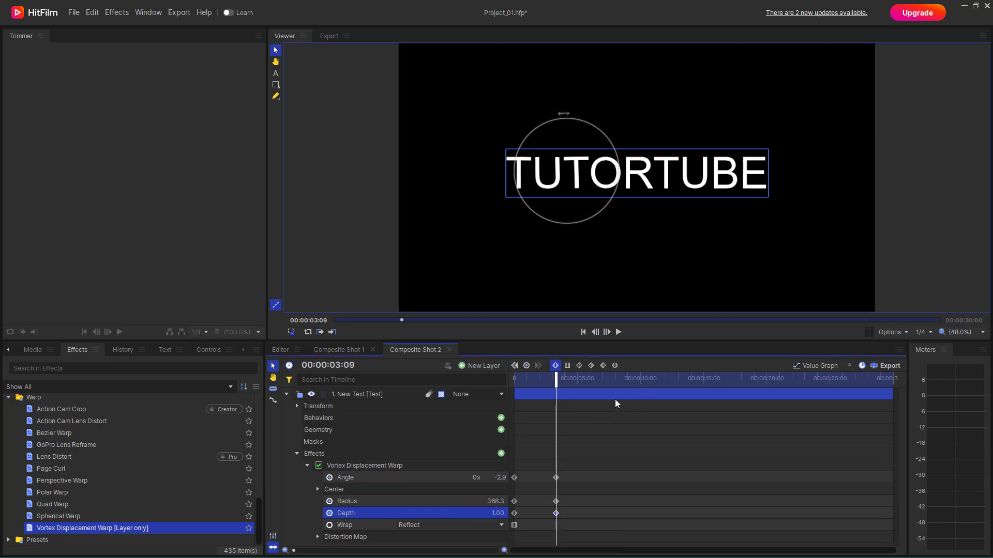
left_click_drag(546, 388, 514, 388)
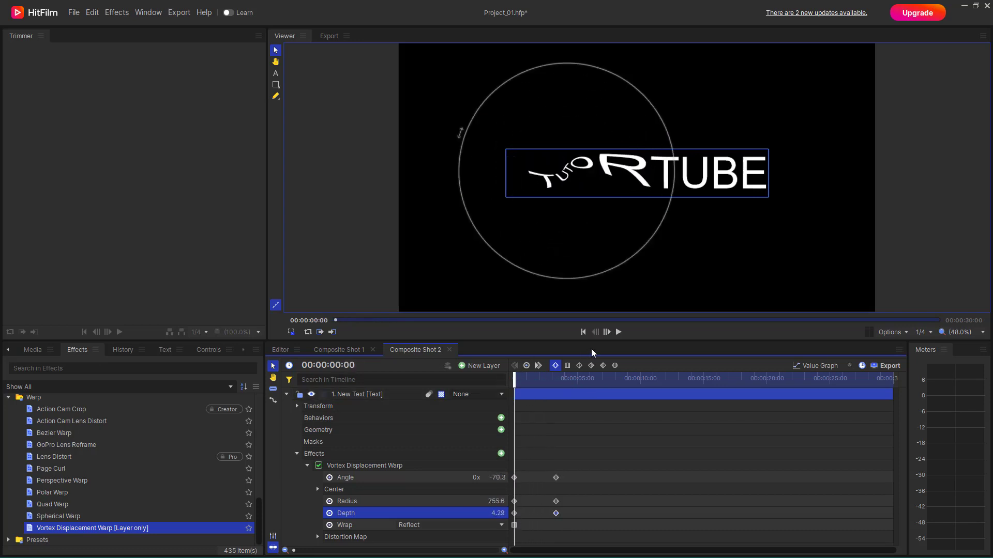
left_click(618, 332)
left_click(523, 381)
left_click_drag(522, 380, 588, 394)
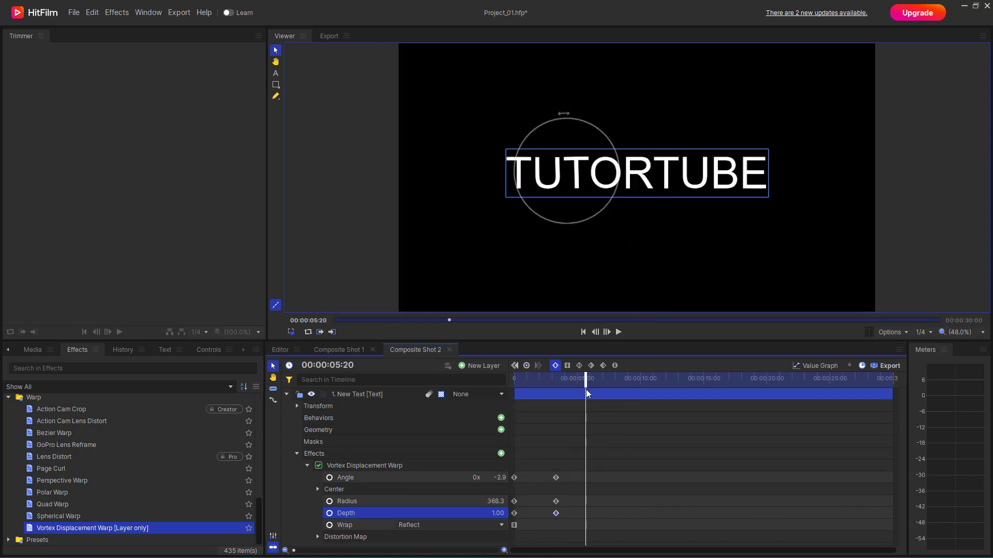